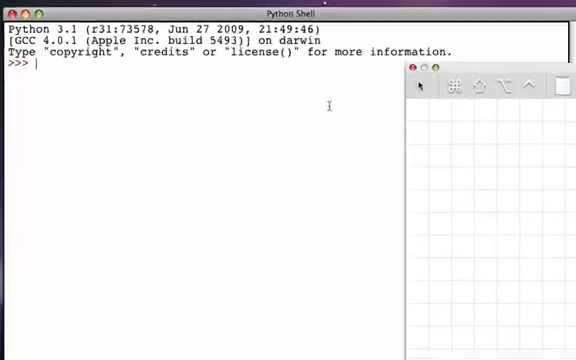
text(")
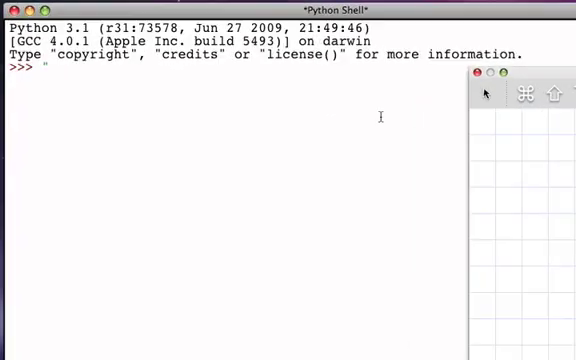
text(Hello)
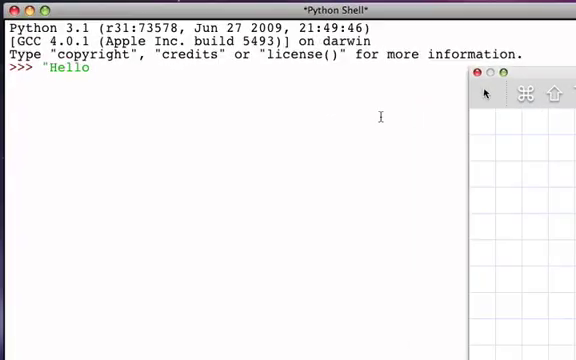
text(")
- Evaluate "Hello", assign "David" to myname, display it, and get len(myname) as 5
key(Return)
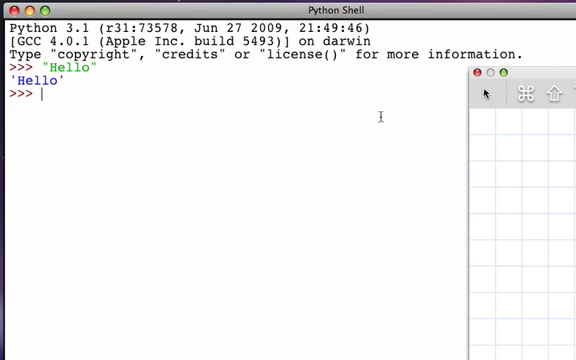
text(my)
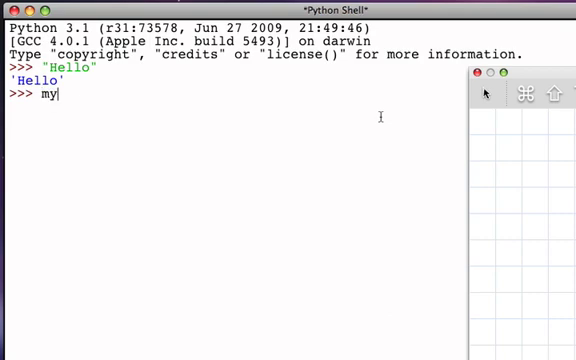
text(name = )
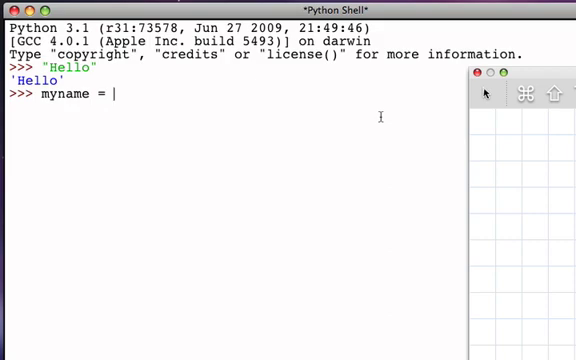
text("David)
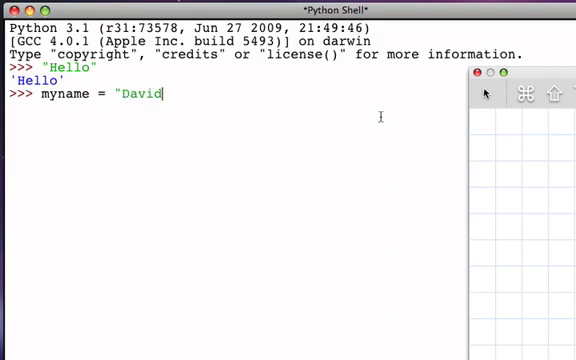
text(")
key(Return)
text(my)
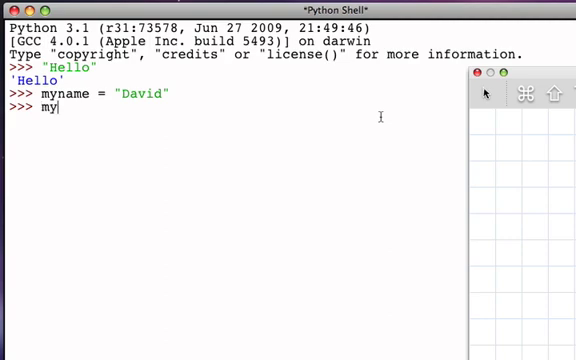
text(name)
key(Return)
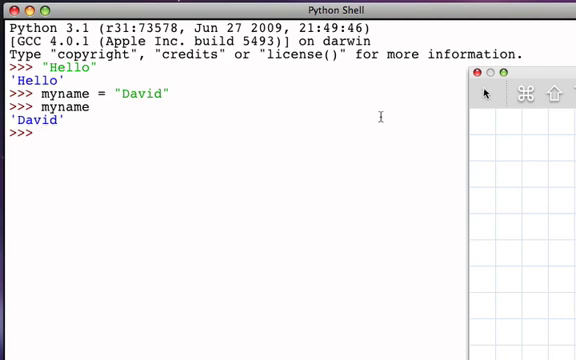
text(len)
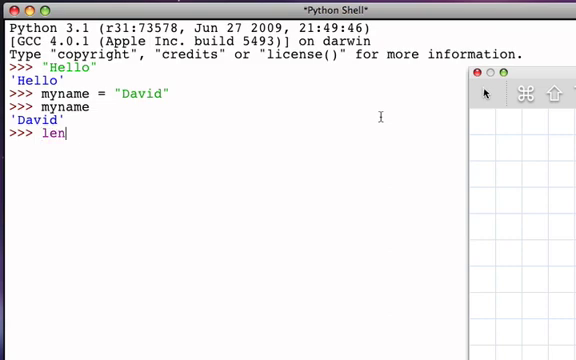
text(()
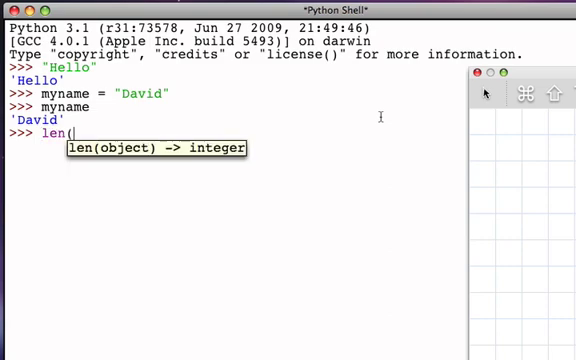
text(myname))
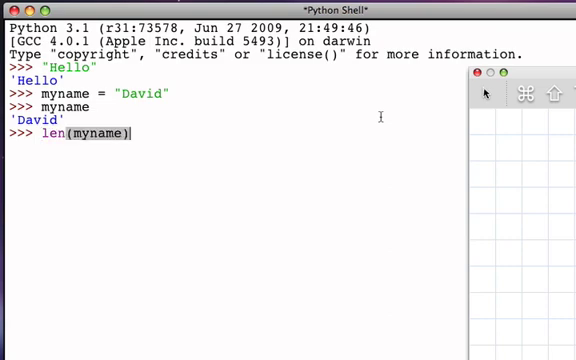
key(Return)
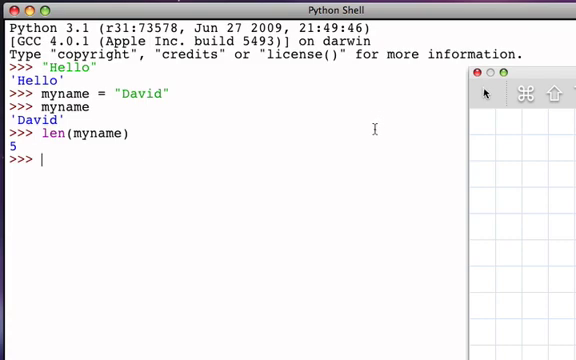
text('')
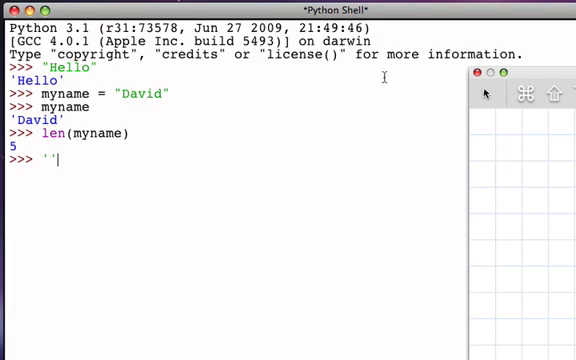
- Evaluate the empty string '' and show len('') returns 0
key(Return)
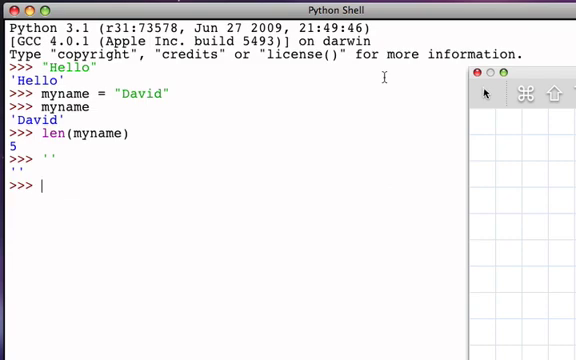
text(len)
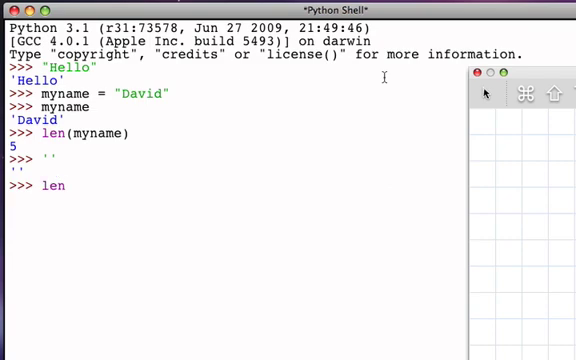
text((''))
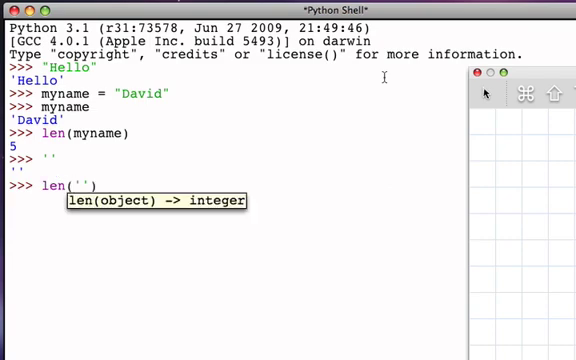
key(Return)
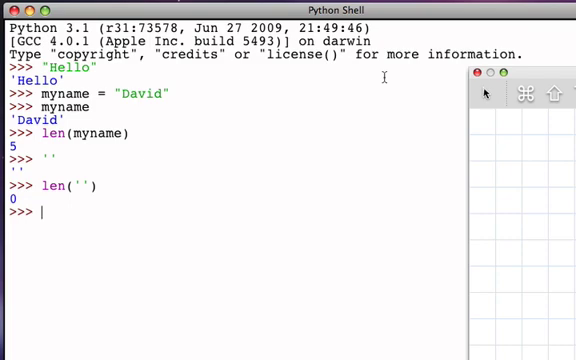
text(')
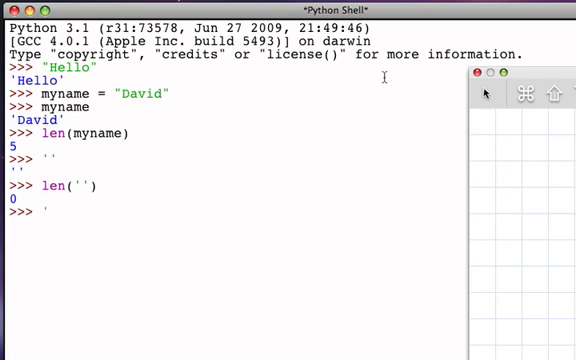
text(    ')
- Evaluate a string of spaces and show its length is 3
key(Return)
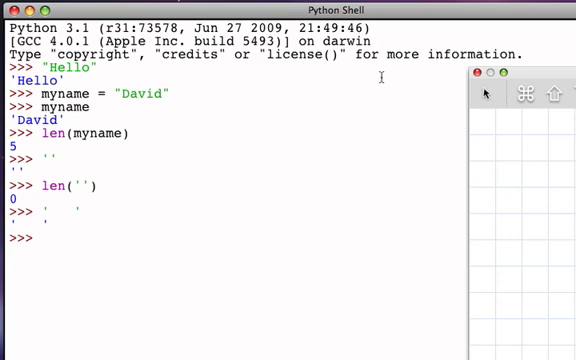
text(len()
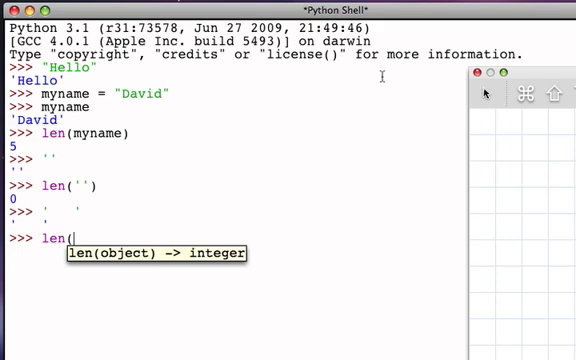
text('    '))
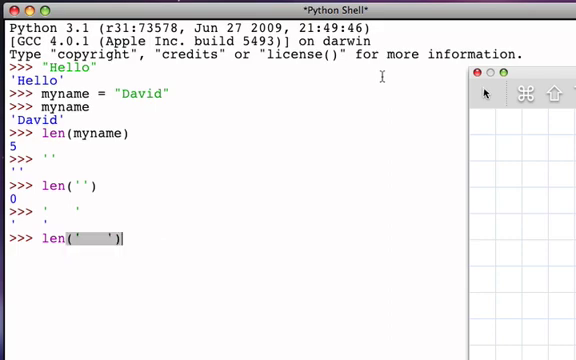
key(Return)
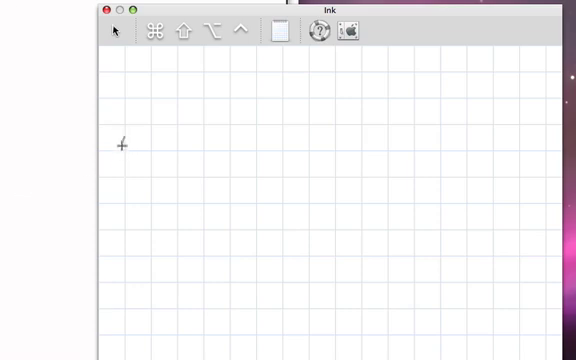
- Sketch myname with an arrow to an oval containing quoted "David"
mouse_move(123, 138)
mouse_down()
mouse_move(153, 152)
mouse_move(195, 140)
mouse_move(322, 150)
mouse_up()
mouse_move(360, 108)
mouse_down()
mouse_move(425, 180)
mouse_move(385, 103)
mouse_up()
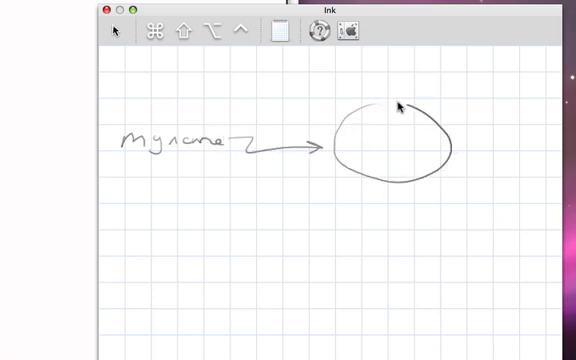
mouse_move(345, 126)
mouse_down()
mouse_move(348, 133)
mouse_move(395, 145)
mouse_move(419, 143)
mouse_move(432, 125)
mouse_move(440, 142)
mouse_up()
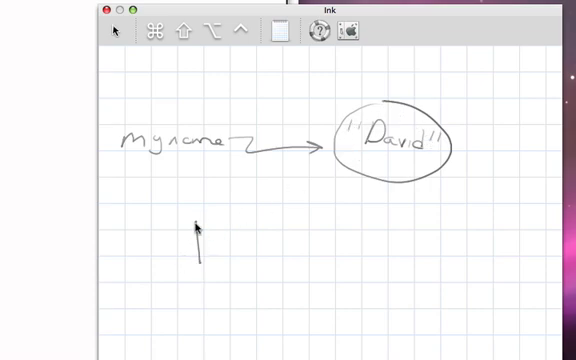
- Handwrite David in large letters below the diagram
mouse_move(197, 218)
mouse_down()
mouse_move(199, 262)
mouse_move(208, 262)
mouse_up()
mouse_move(268, 242)
mouse_down()
mouse_move(275, 258)
mouse_move(322, 243)
mouse_move(356, 258)
mouse_up()
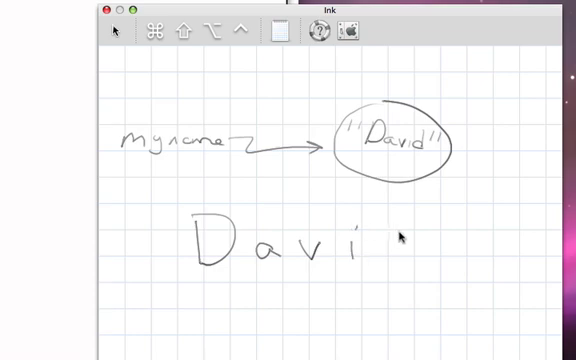
drag(402, 215, 404, 258)
- Write the indices 0, 1, 2, 3, 4 under the letters D, a, v, i, d
drag(218, 284, 215, 292)
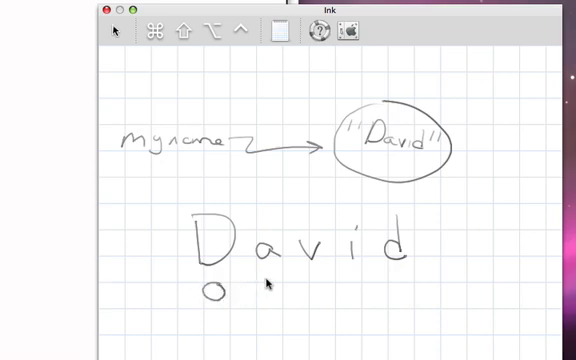
drag(267, 279, 266, 297)
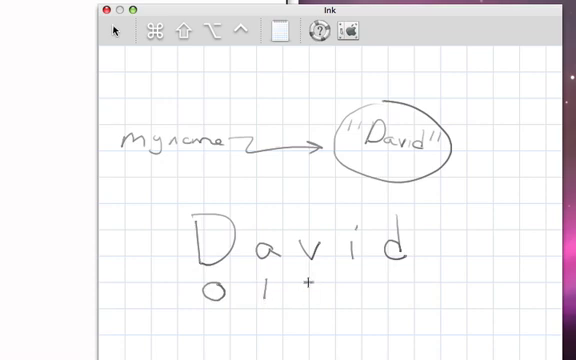
drag(308, 282, 322, 298)
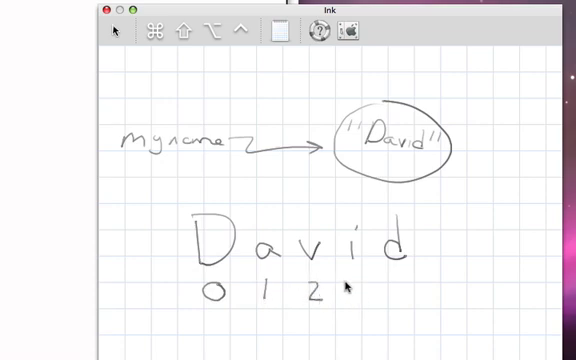
drag(348, 281, 352, 298)
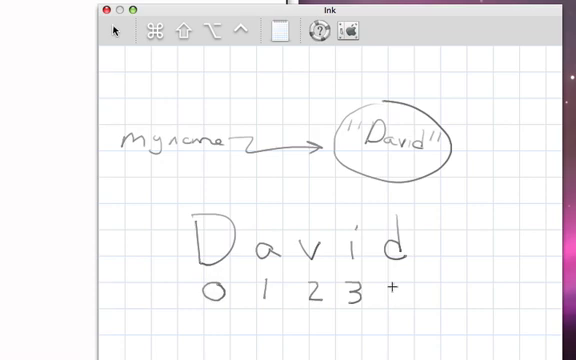
drag(394, 282, 401, 305)
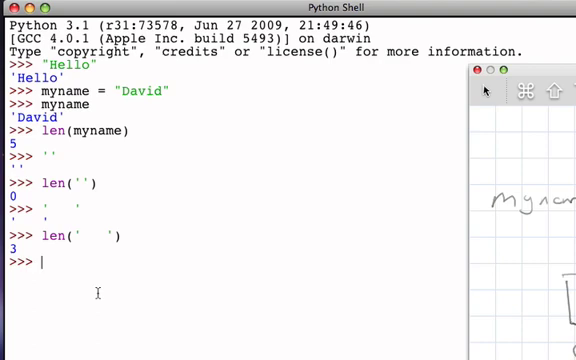
text(myname)
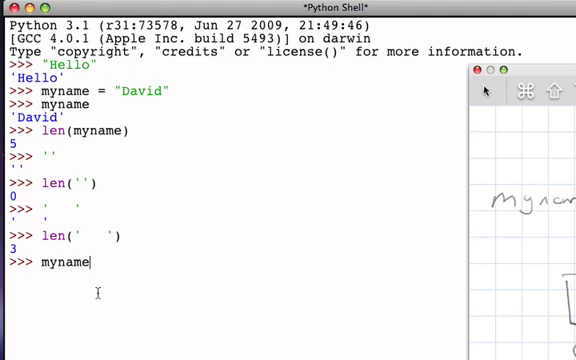
- Show myname's value 'David' again and erase the mistyped David at the prompt
key(Return)
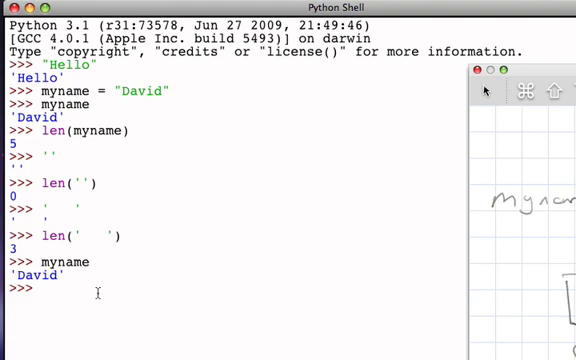
text(David)
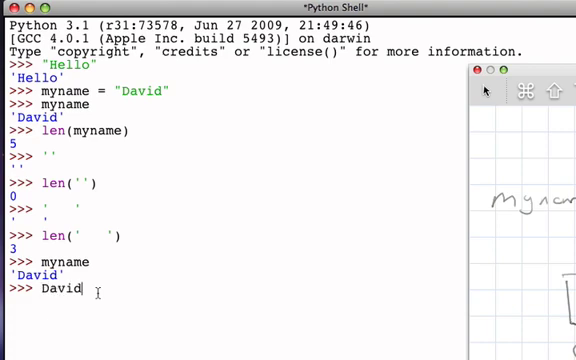
key(BackSpace)
key(BackSpace)
key(BackSpace)
key(BackSpace)
key(BackSpace)
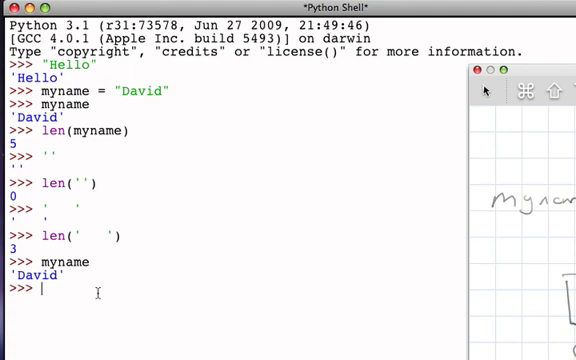
text(myname)
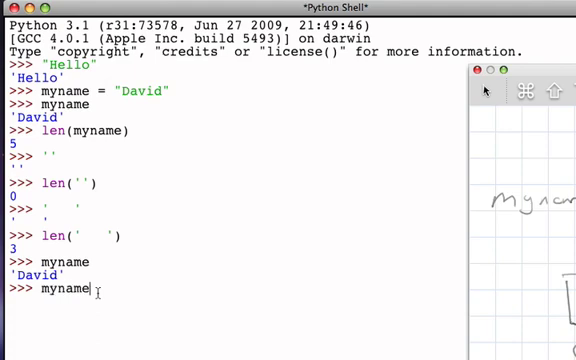
text([)
text(2)
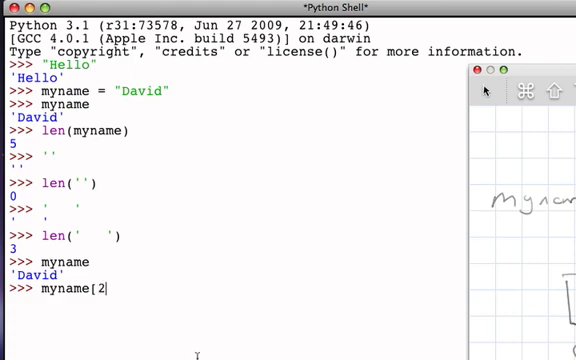
text(])
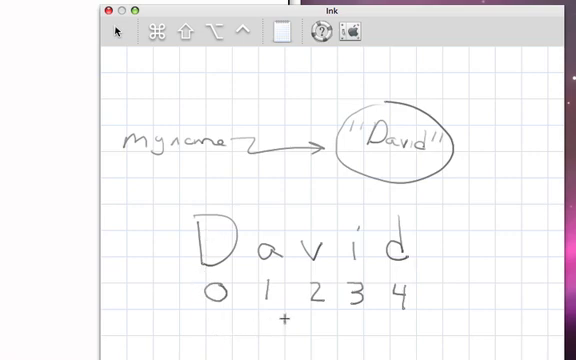
- Draw an opening and closing square bracket below the index numbers
drag(288, 318, 292, 350)
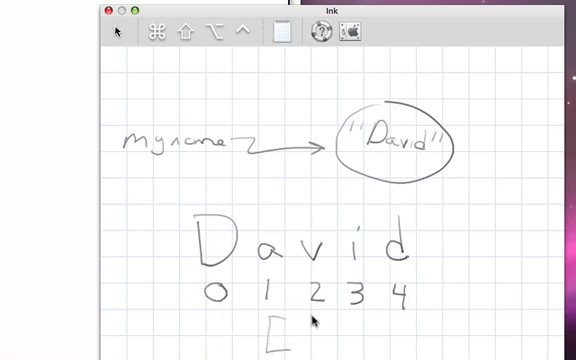
drag(314, 320, 318, 350)
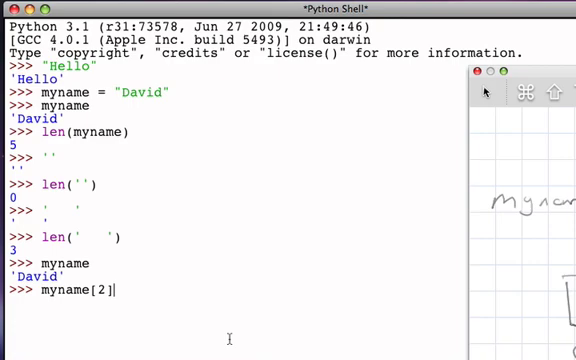
- Evaluate myname[2] giving 'v', myname[4] giving 'd', and myname[0] giving 'D'
key(Return)
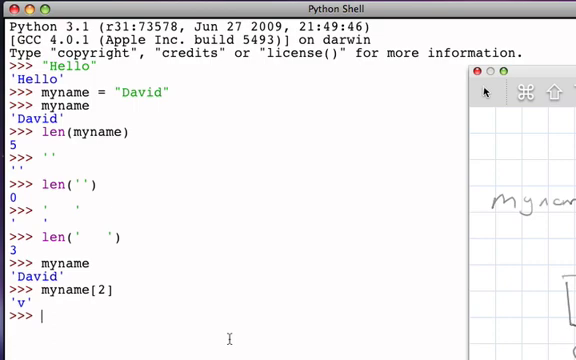
text(myname)
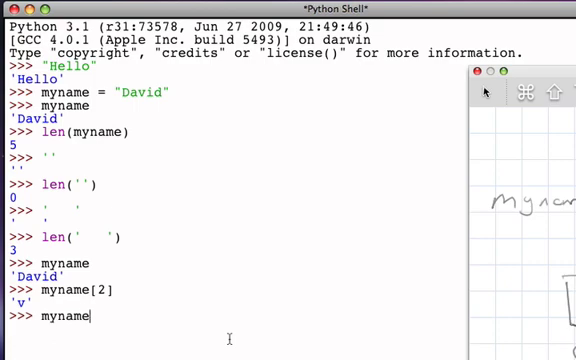
text([)
text(4])
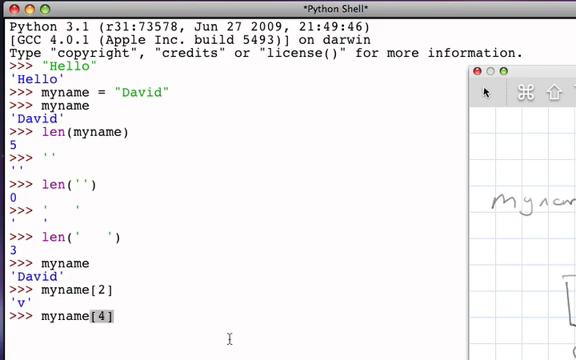
key(Return)
text(m)
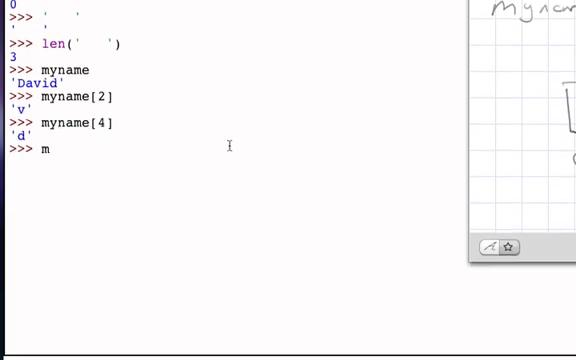
text(u)
key(BackSpace)
text(yn)
text(ame[0)
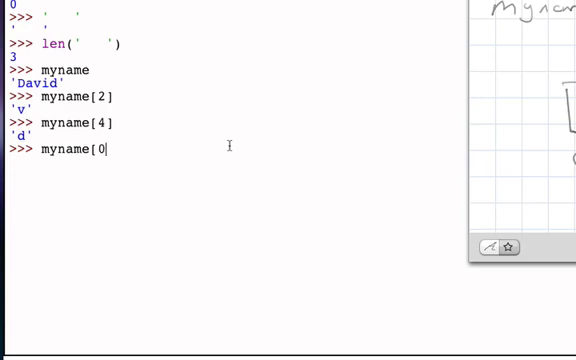
text(])
key(Return)
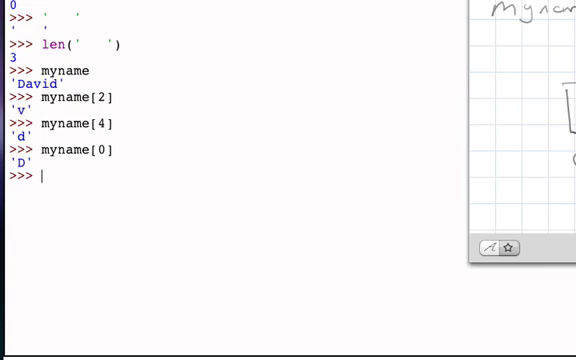
text(myname[)
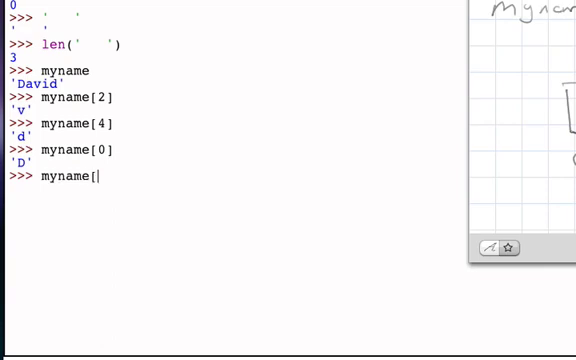
text(len(my)
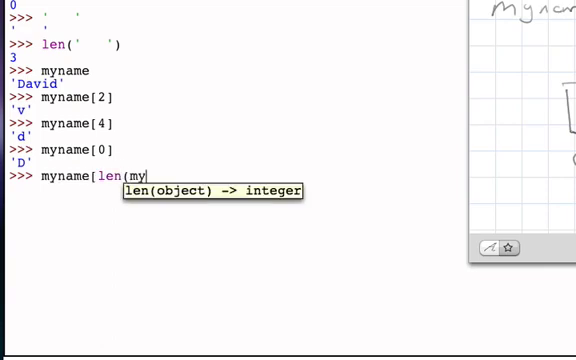
text(name))
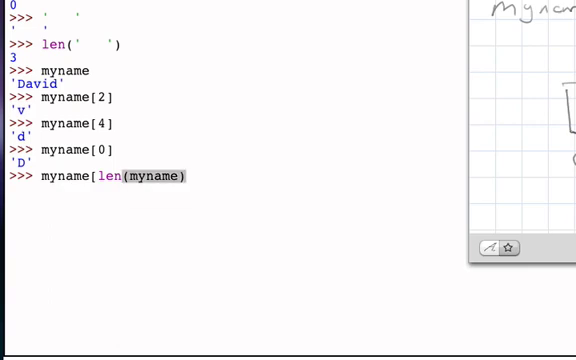
text(-1)
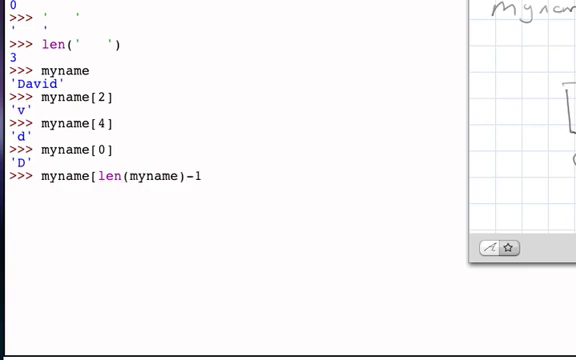
text(])
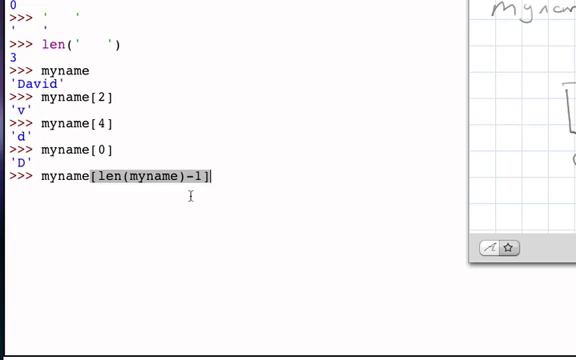
- Get 'd' from myname[len(myname)-1], then show myname[len(myname)] raises IndexError
key(Return)
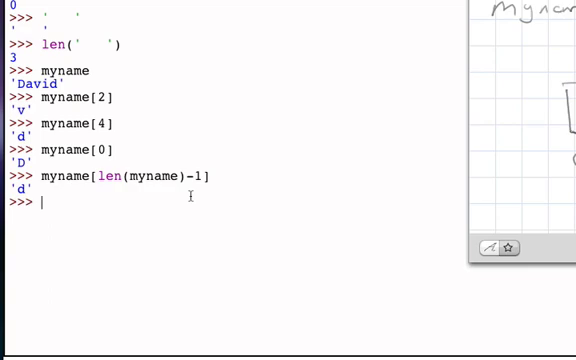
text(myn)
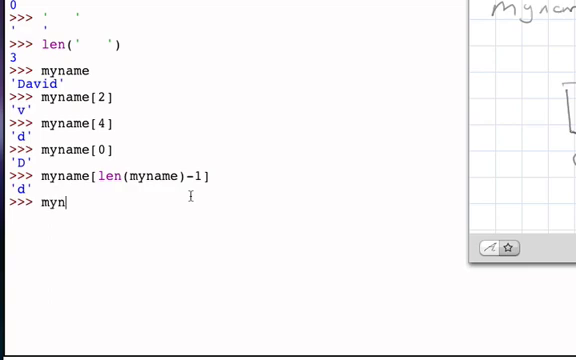
text(ame[len)
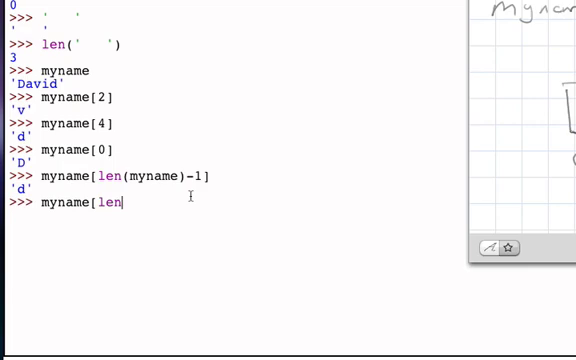
text((myna)
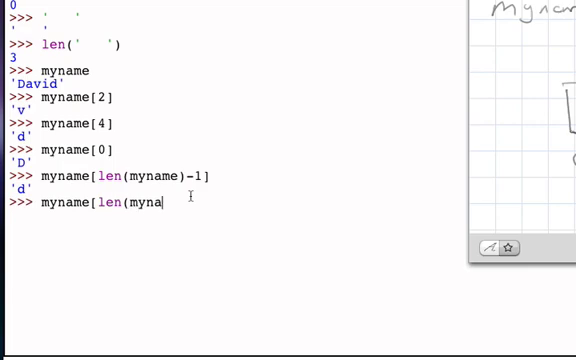
text(me))
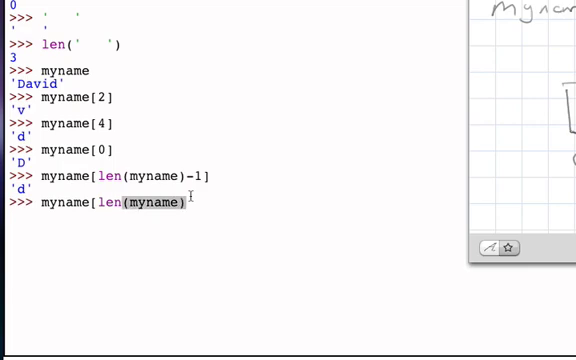
text(])
key(Return)
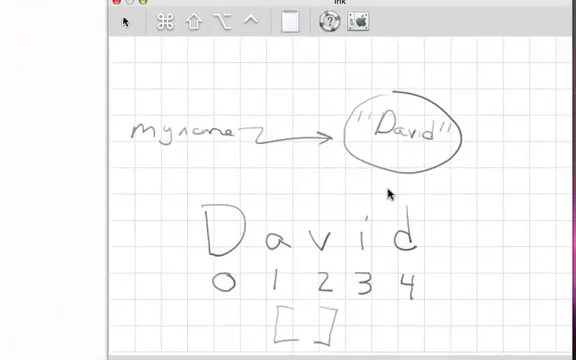
- Write negative indices -1, -2, -3, -4, -5 above d, i, v, a, D
drag(390, 187, 405, 205)
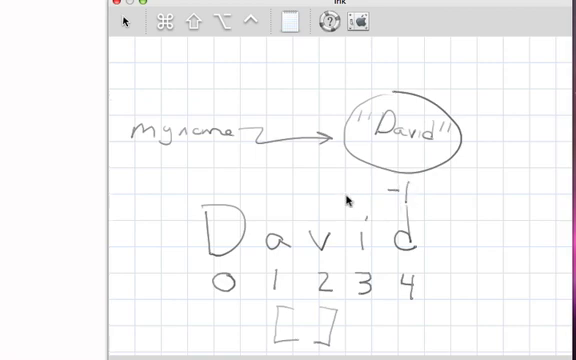
mouse_move(348, 200)
mouse_down()
mouse_move(352, 185)
mouse_move(368, 196)
mouse_up()
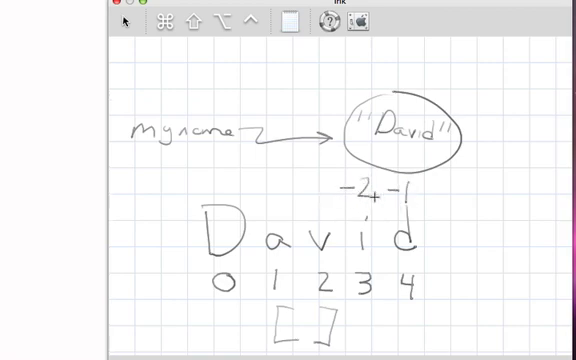
mouse_move(300, 189)
mouse_down()
mouse_move(312, 189)
mouse_move(320, 200)
mouse_up()
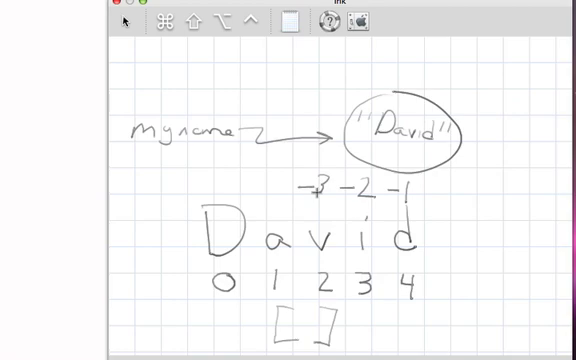
mouse_move(265, 187)
mouse_down()
mouse_move(290, 190)
mouse_move(284, 196)
mouse_up()
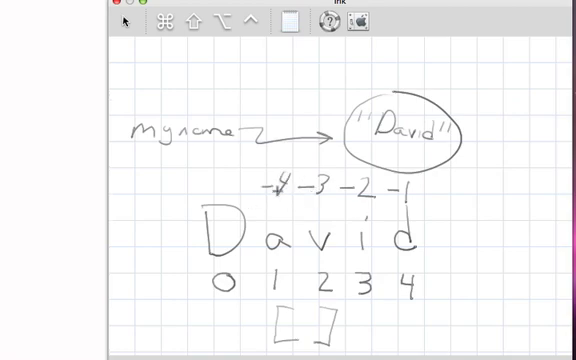
drag(203, 185, 222, 188)
mouse_move(222, 176)
mouse_down()
mouse_move(232, 176)
mouse_move(225, 196)
mouse_up()
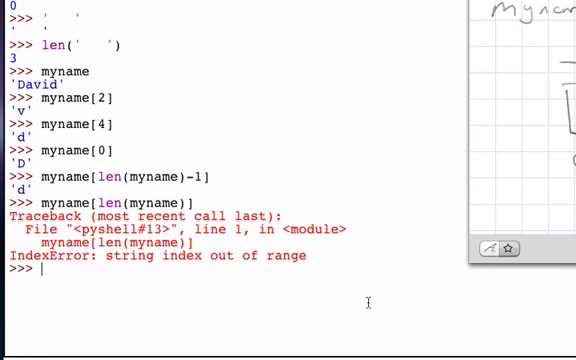
text(myname)
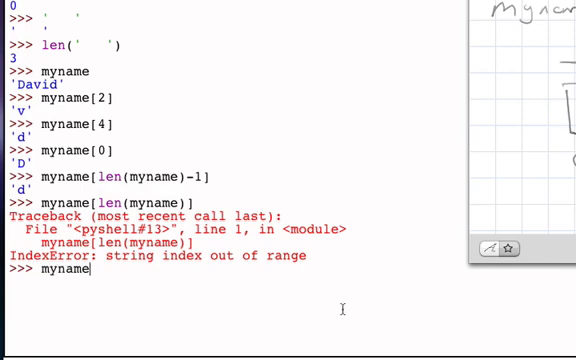
text([-1)
text(])
- Evaluate myname[-1] to get 'd', then myname[-5] to get 'D' after fixing a typo
key(Return)
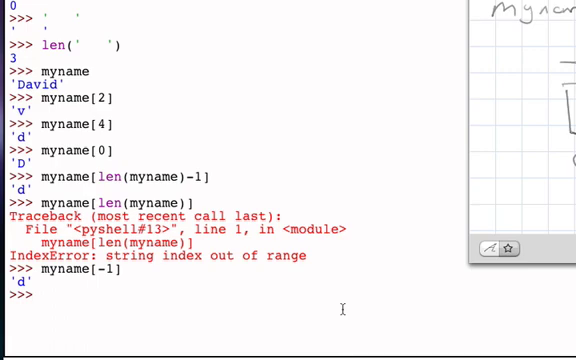
text(mynaem)
key(BackSpace)
key(BackSpace)
text(me)
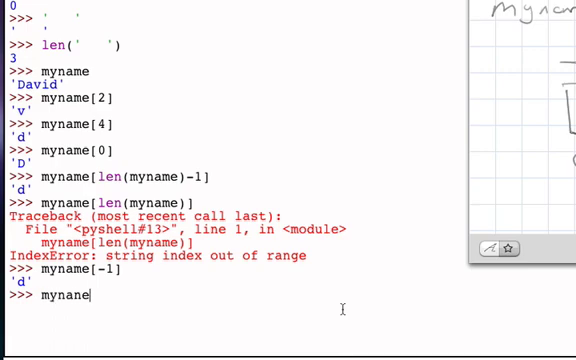
key(BackSpace)
key(BackSpace)
text(me[)
text(-5])
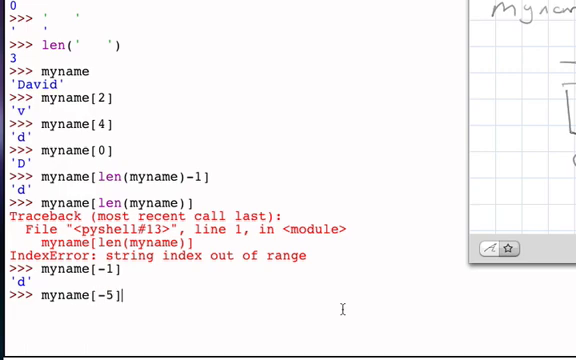
key(Return)
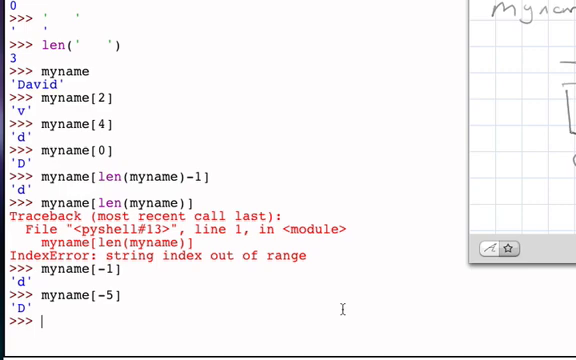